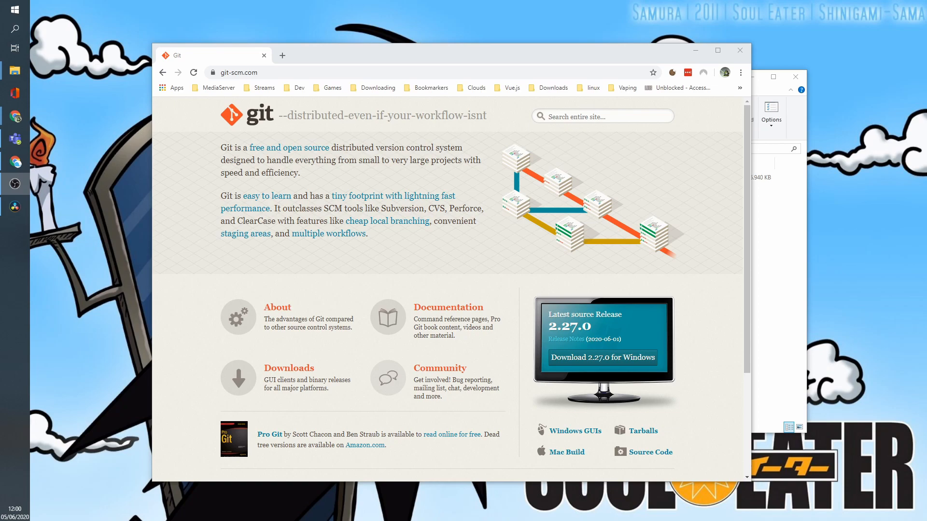
Step: Highlight the git-scm.com address of the Git website
{"action": "left_click_drag", "start_coordinate": [424, 57], "coordinate": [418, 52]}
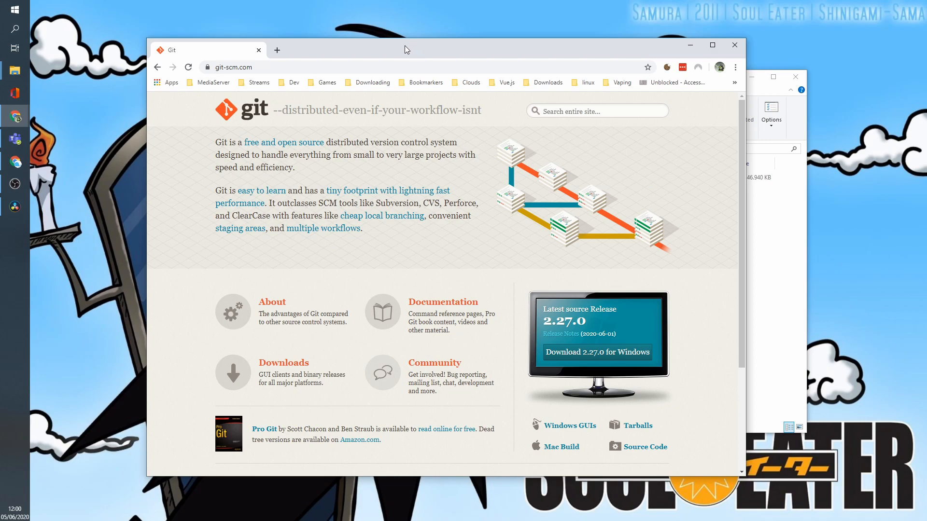
{"action": "left_click", "coordinate": [309, 68]}
{"action": "left_click", "coordinate": [309, 68]}
{"action": "key", "text": "ctrl+a"}
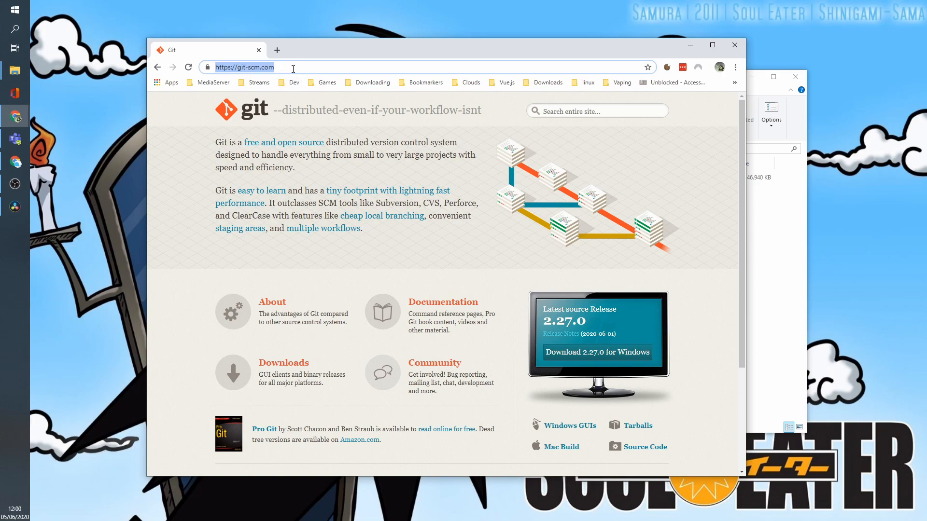
{"action": "left_click_drag", "start_coordinate": [323, 48], "coordinate": [306, 42]}
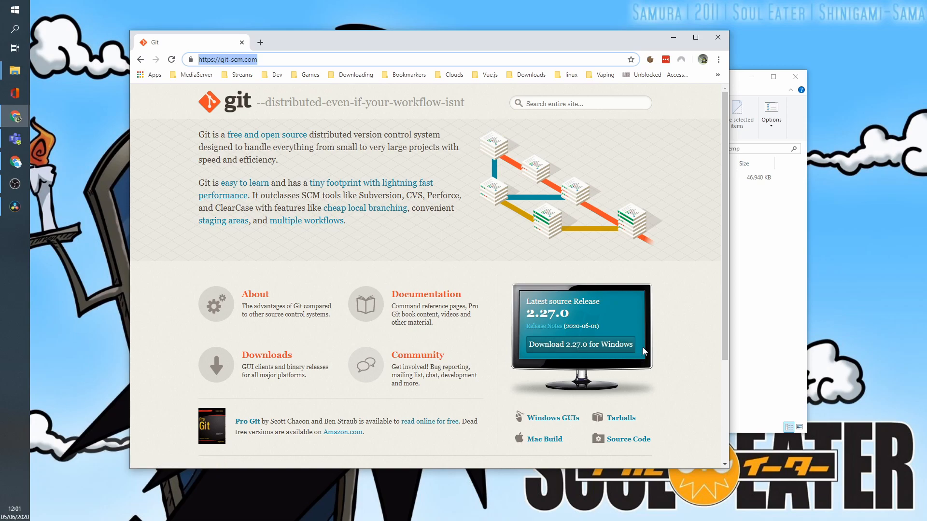
Step: Arrange the browser and the temp folder window so that both the Git page and the installer file are visible
{"action": "left_click", "coordinate": [740, 340]}
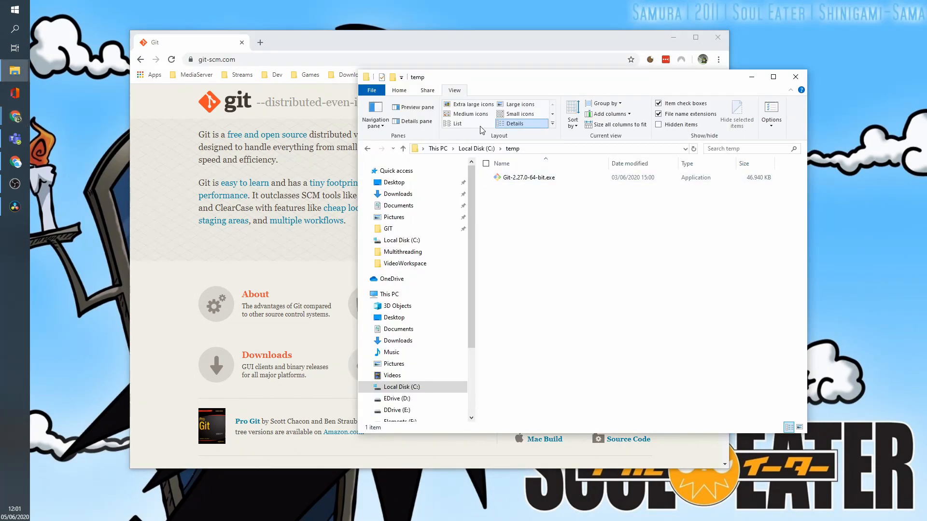
{"action": "left_click", "coordinate": [453, 45]}
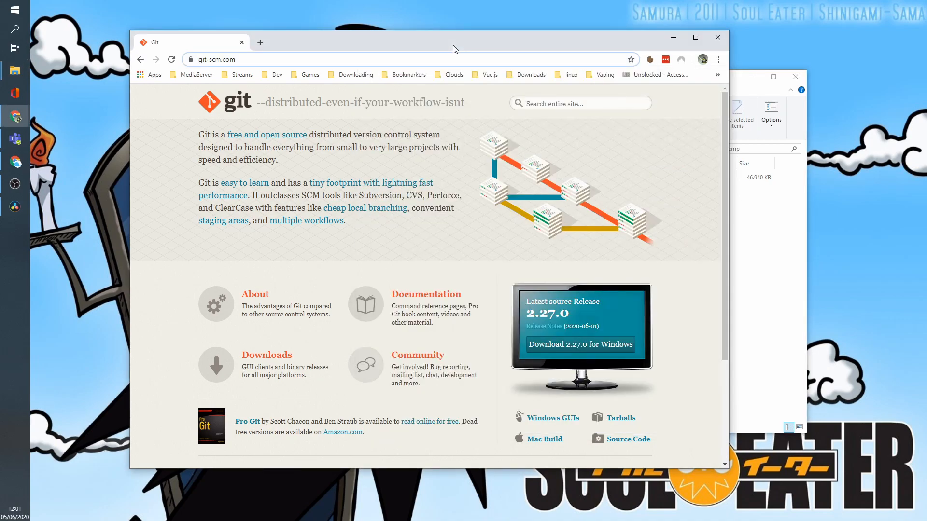
{"action": "left_click_drag", "start_coordinate": [453, 48], "coordinate": [393, 39]}
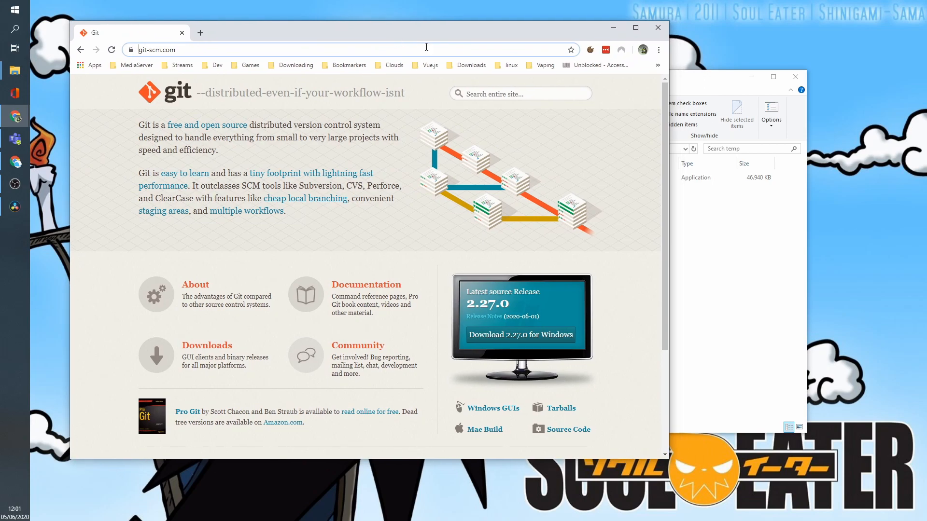
{"action": "left_click", "coordinate": [691, 86]}
{"action": "left_click_drag", "start_coordinate": [639, 83], "coordinate": [646, 118]}
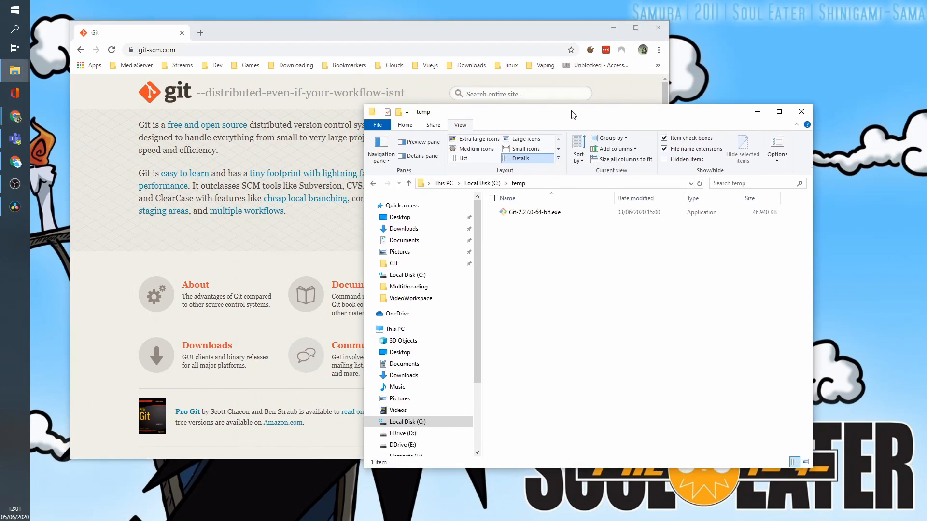
{"action": "left_click_drag", "start_coordinate": [575, 111], "coordinate": [544, 103]}
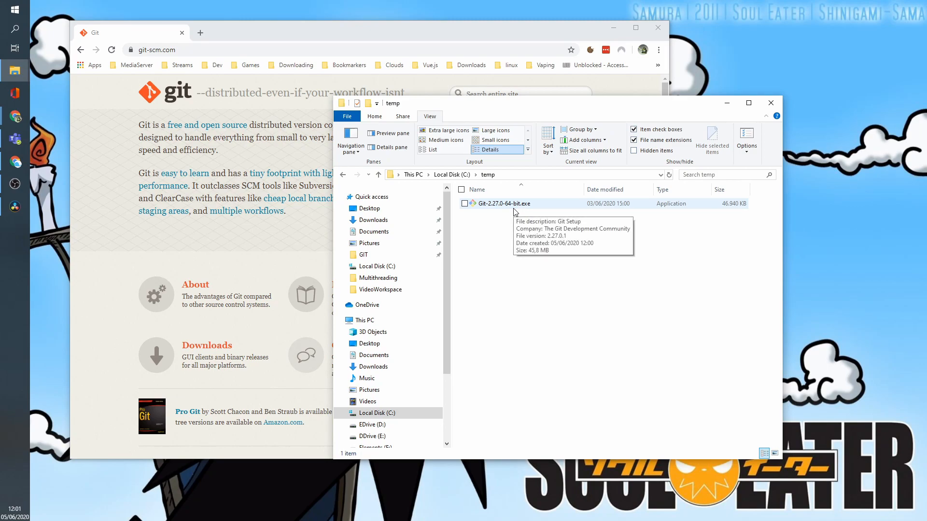
Step: Run Git-2.27.0-64-bit.exe from the temp folder, accept the license and keep the default components
{"action": "double_click", "coordinate": [513, 209]}
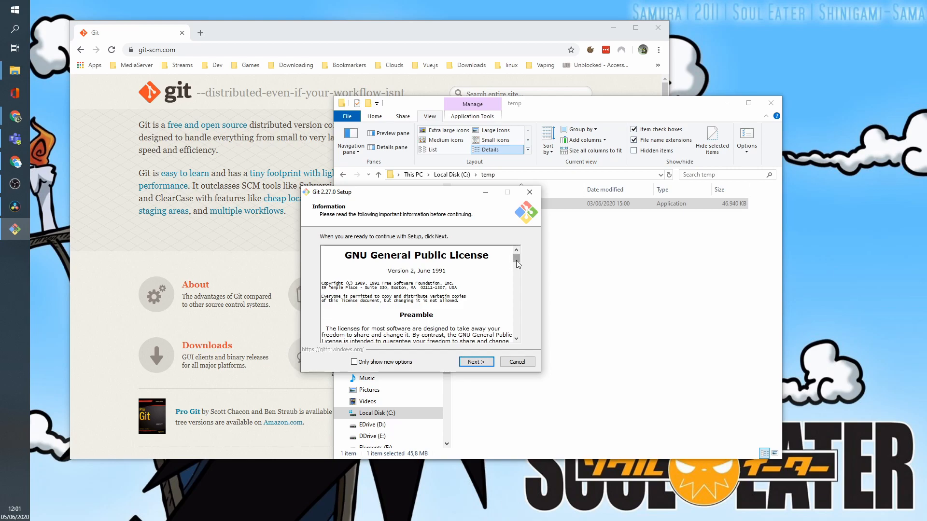
{"action": "left_click", "coordinate": [466, 363]}
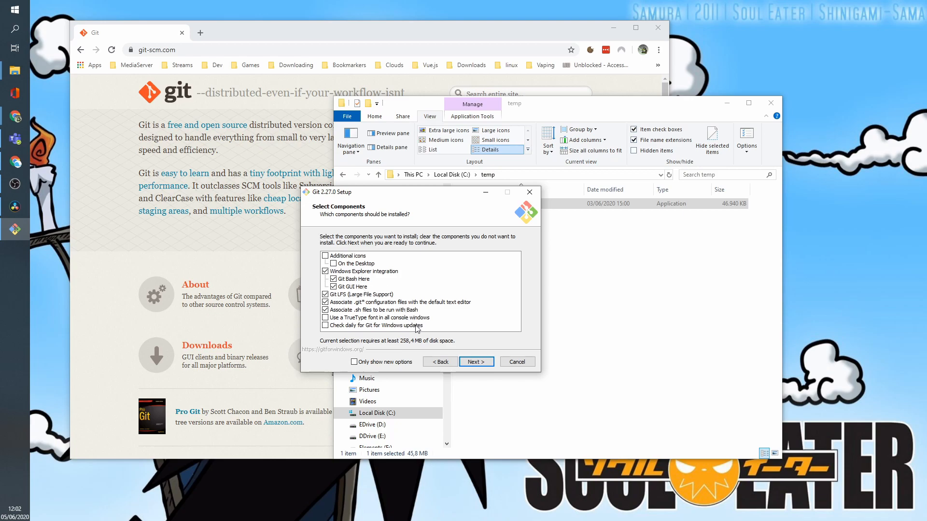
{"action": "left_click", "coordinate": [481, 366]}
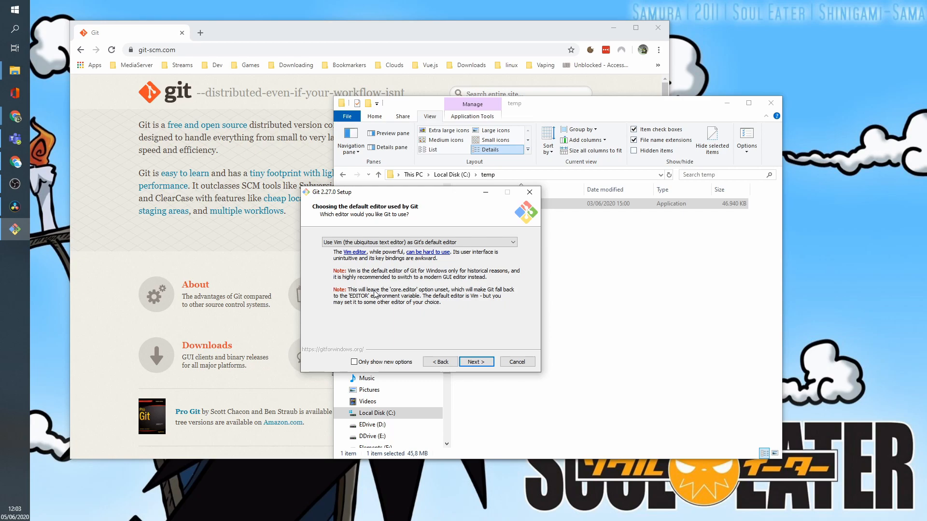
Step: Try choosing Notepad++ as Git's default editor after going through the available editors
{"action": "left_click", "coordinate": [376, 243]}
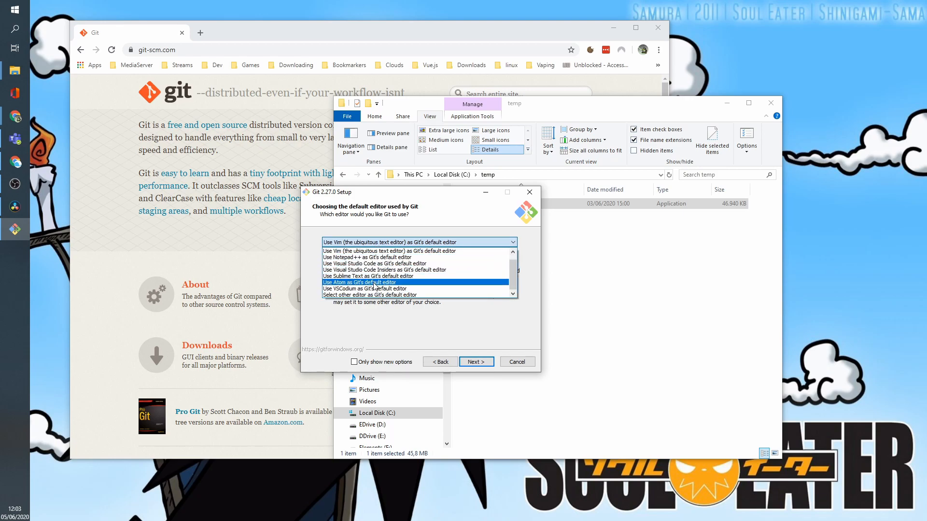
{"action": "key", "text": "Down"}
{"action": "key", "text": "Down"}
{"action": "key", "text": "Down"}
{"action": "key", "text": "Down"}
{"action": "key", "text": "Down"}
{"action": "key", "text": "Up"}
{"action": "key", "text": "Up"}
{"action": "key", "text": "Up"}
{"action": "key", "text": "Up"}
{"action": "key", "text": "Up"}
{"action": "key", "text": "Up"}
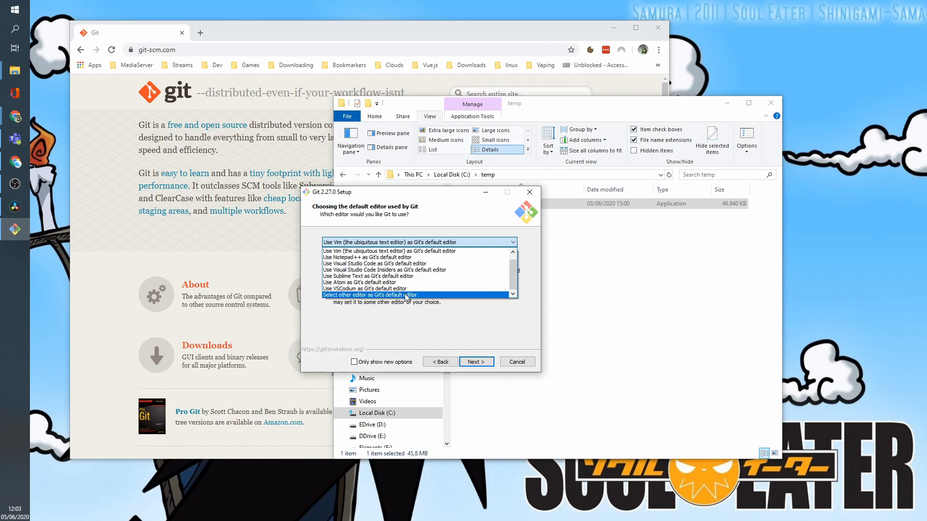
{"action": "left_click", "coordinate": [386, 259]}
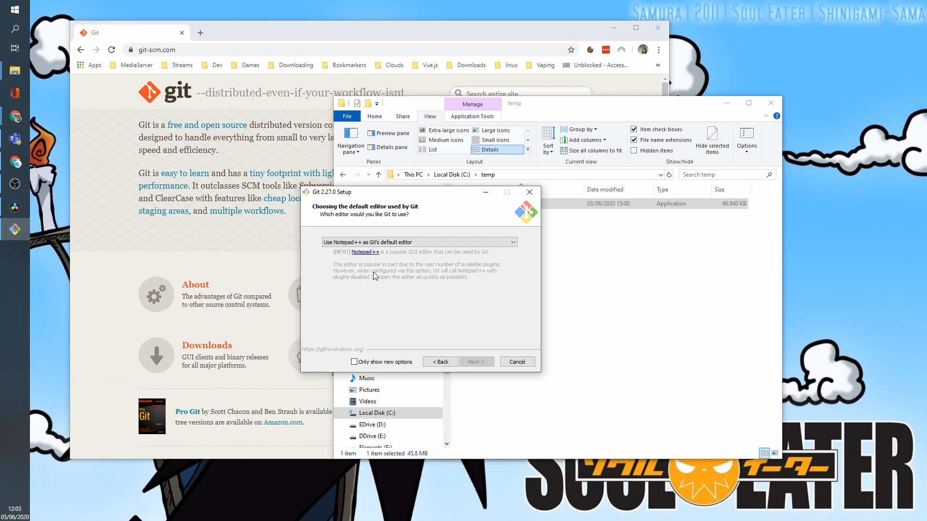
{"action": "left_click", "coordinate": [413, 243]}
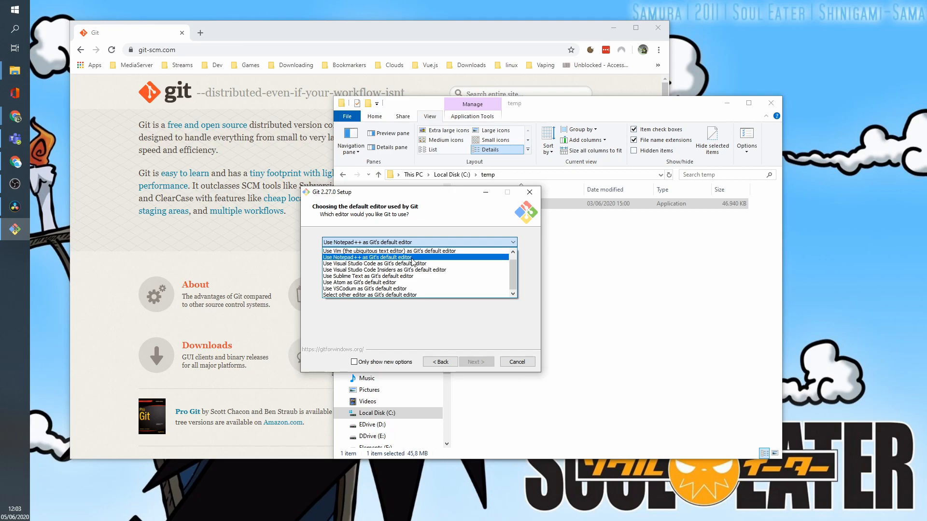
{"action": "left_click", "coordinate": [414, 258]}
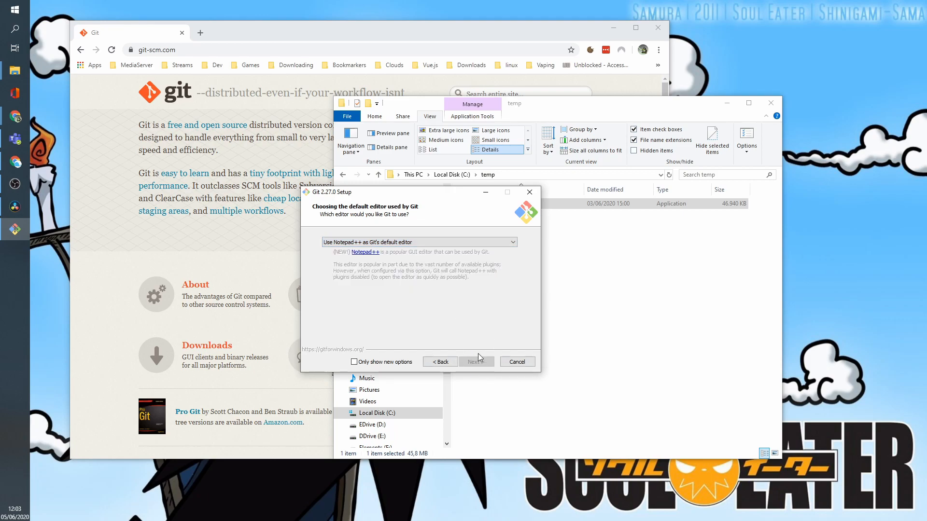
Step: Set Vim as Git's default editor and continue the setup
{"action": "left_click", "coordinate": [425, 244]}
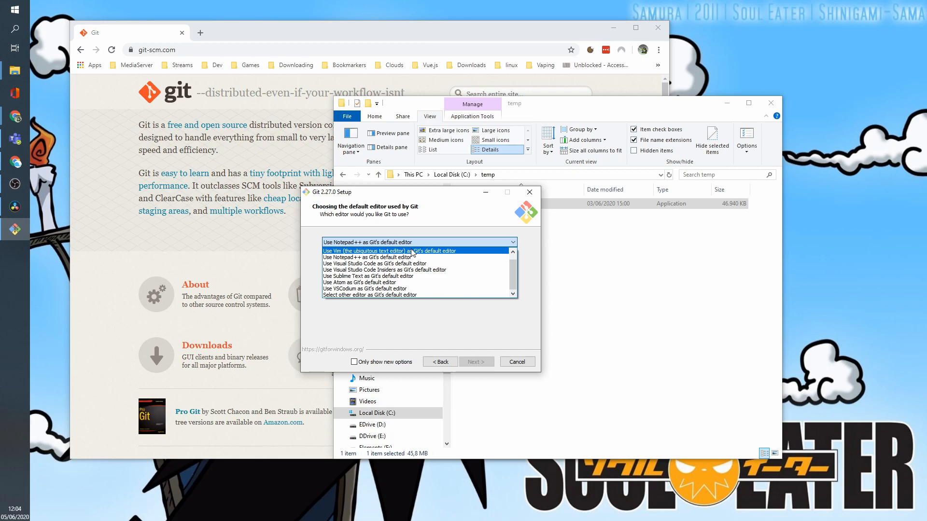
{"action": "left_click", "coordinate": [412, 251]}
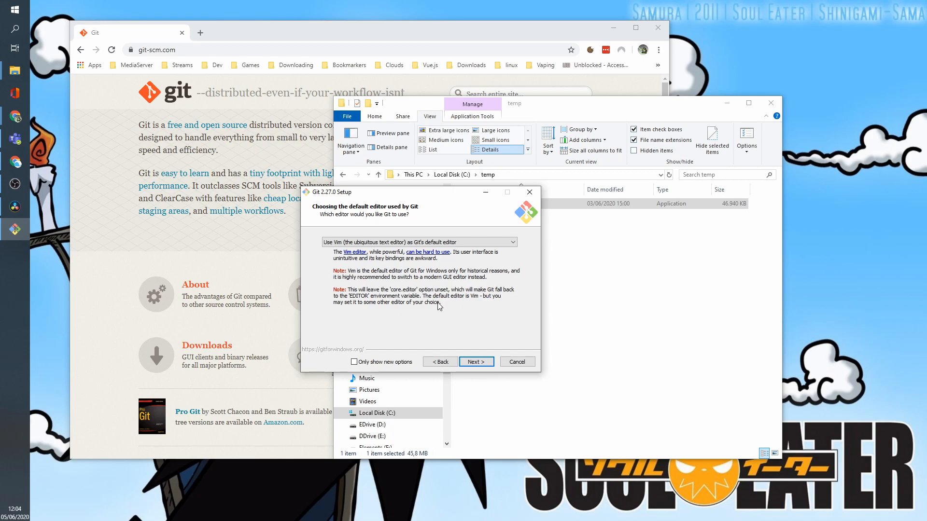
{"action": "left_click", "coordinate": [474, 363]}
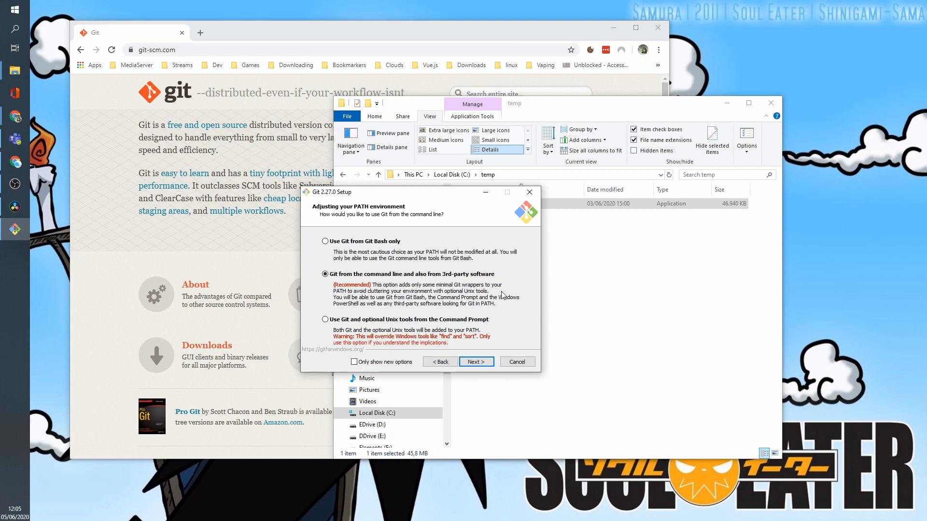
Step: Accept the command line and 3rd-party PATH option, OpenSSL, Windows-style checkout with Unix-style commits, MinTTY and the default git pull behavior
{"action": "left_click", "coordinate": [476, 363]}
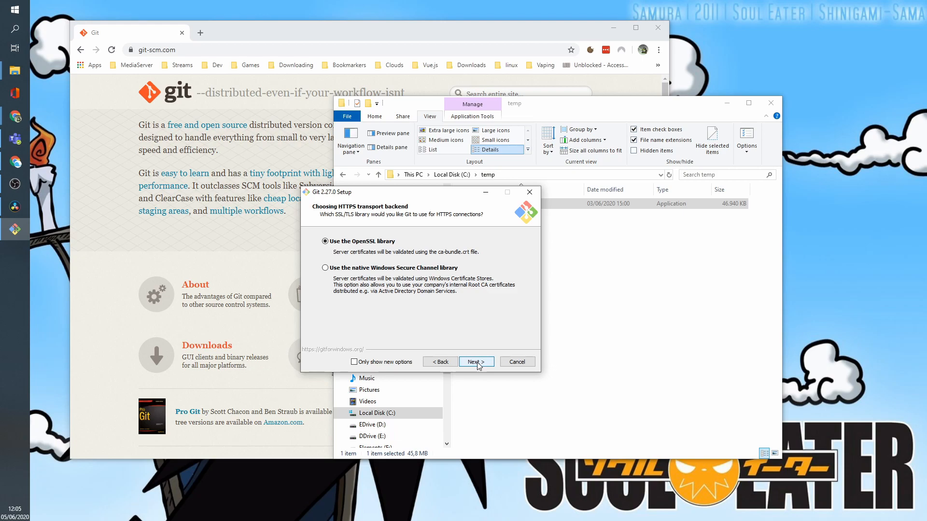
{"action": "left_click", "coordinate": [477, 362]}
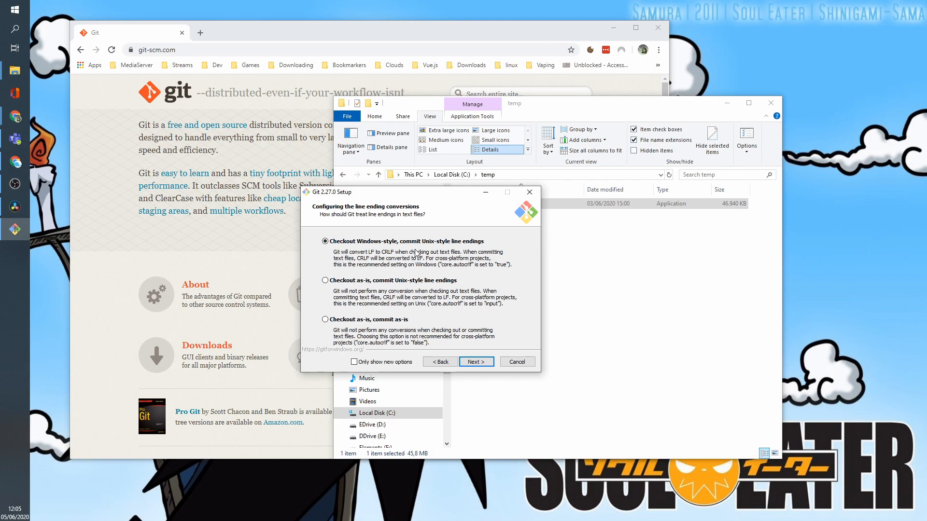
{"action": "left_click", "coordinate": [481, 364]}
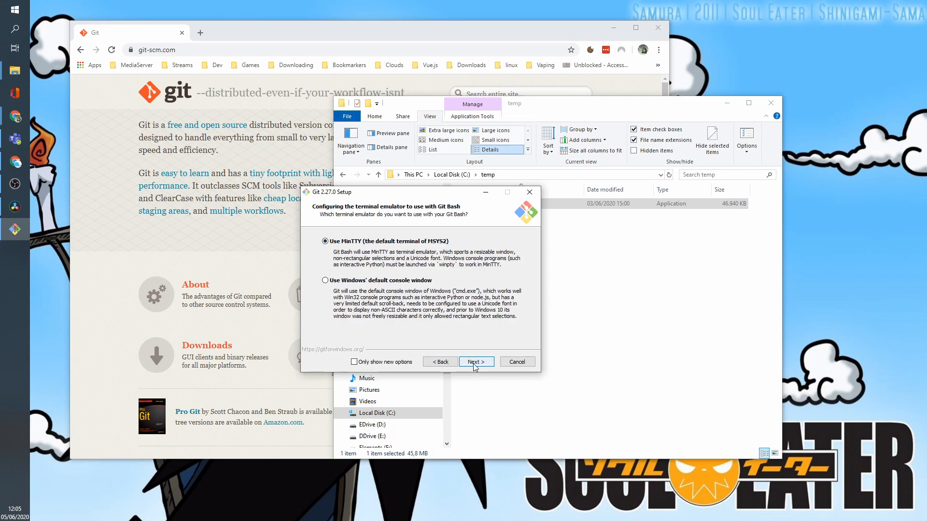
{"action": "left_click", "coordinate": [476, 367]}
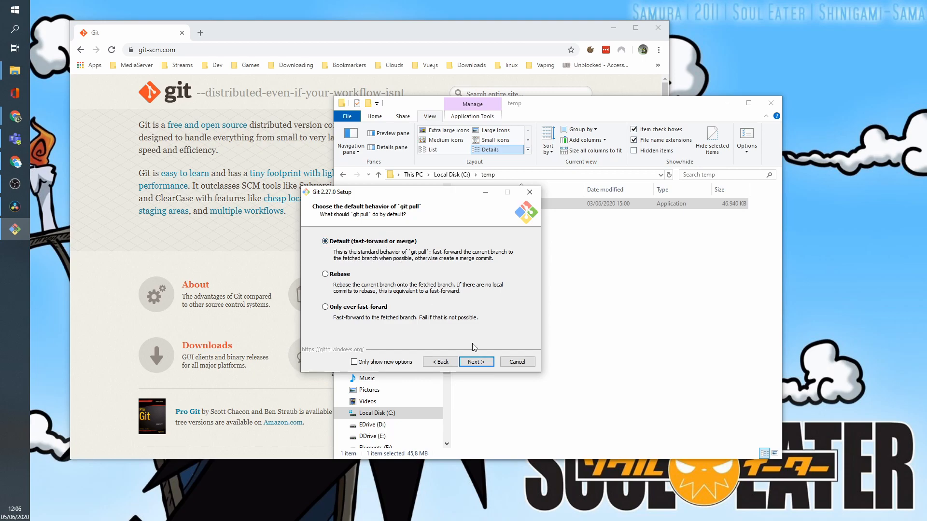
{"action": "left_click", "coordinate": [473, 363]}
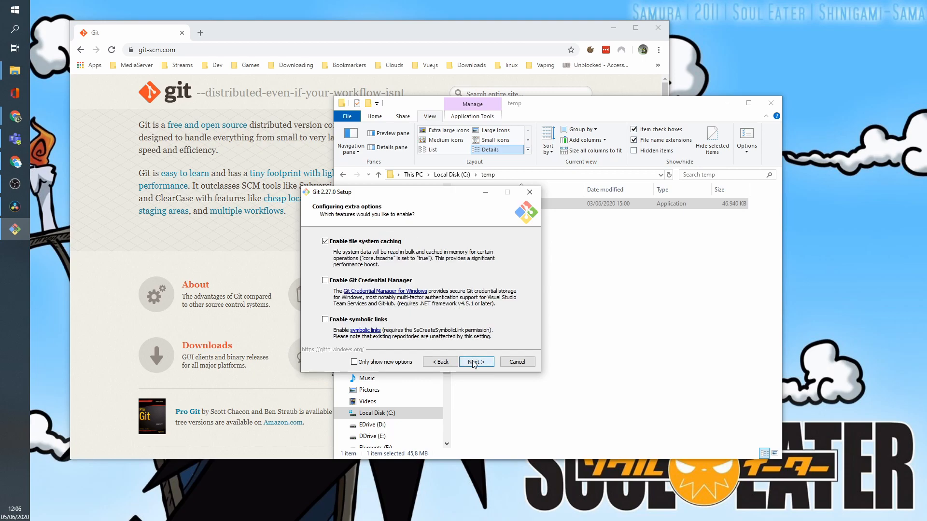
Step: Enable Git Credential Manager in the extra options and proceed with the installation
{"action": "left_click_drag", "start_coordinate": [390, 191], "coordinate": [393, 181]}
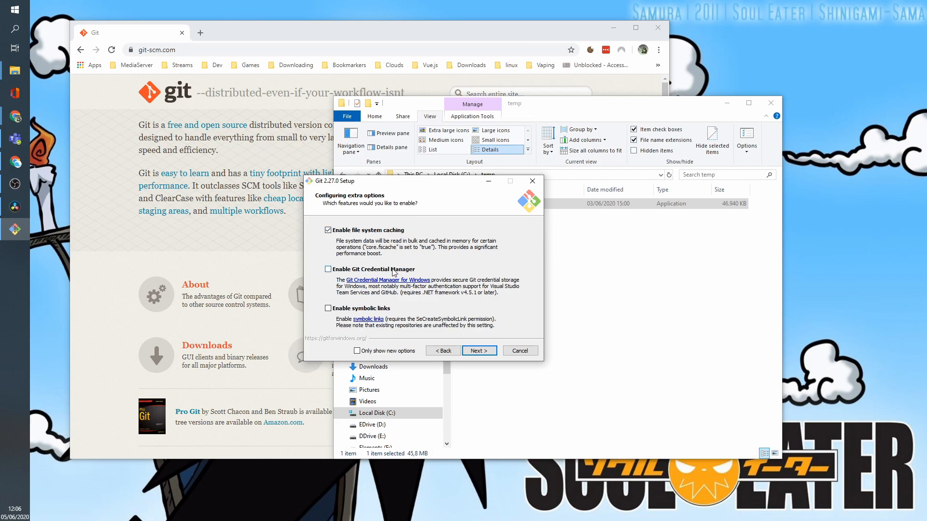
{"action": "left_click", "coordinate": [328, 270]}
{"action": "left_click", "coordinate": [477, 352]}
{"action": "left_click", "coordinate": [477, 352]}
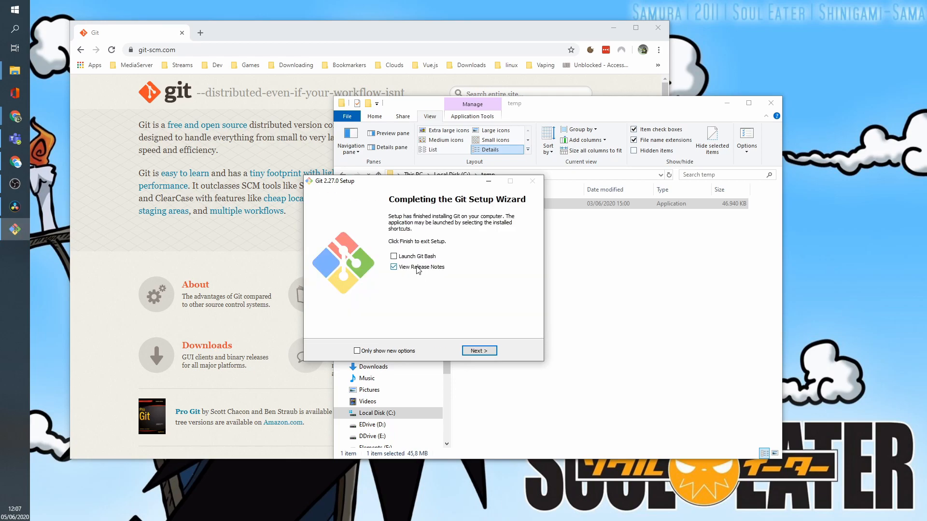
Step: Finish the setup wizard without launching Git Bash or viewing the release notes
{"action": "left_click", "coordinate": [418, 269]}
{"action": "left_click", "coordinate": [423, 267]}
{"action": "left_click", "coordinate": [431, 260]}
{"action": "left_click", "coordinate": [430, 260]}
{"action": "left_click", "coordinate": [485, 352]}
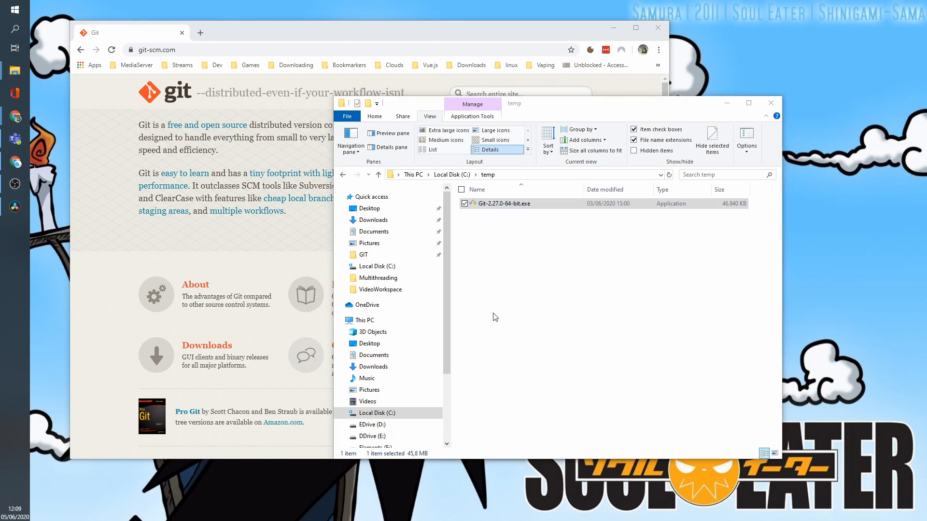
Step: Open a Command Prompt window and move it fully into view over the other windows
{"action": "left_click", "coordinate": [11, 9]}
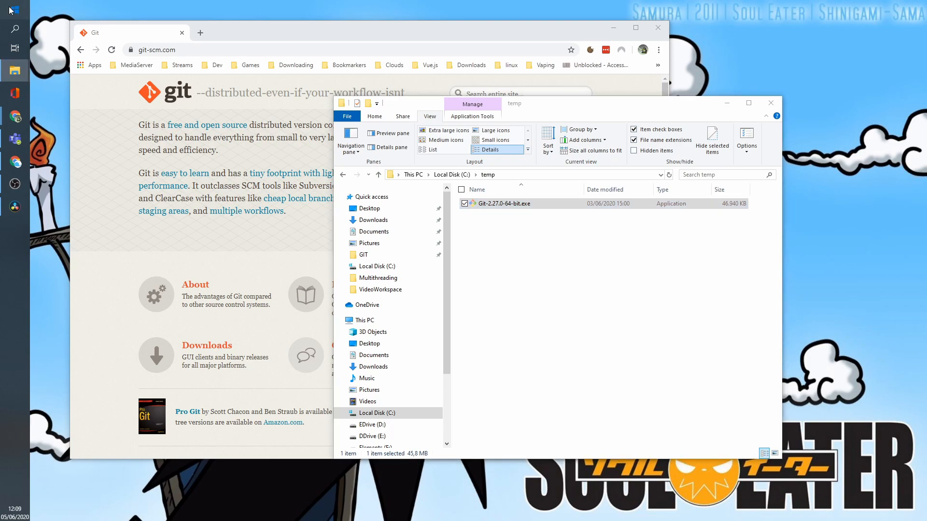
{"action": "type", "text": "cmd"}
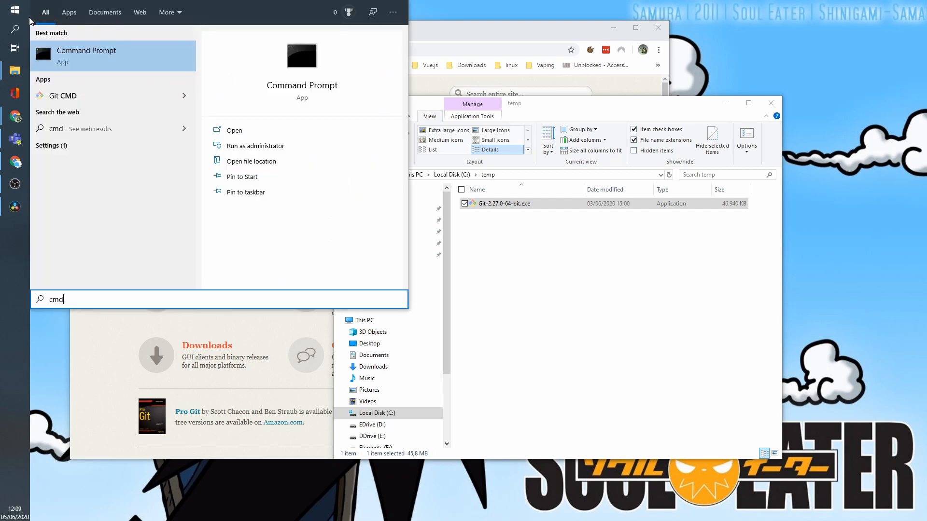
{"action": "left_click", "coordinate": [42, 39]}
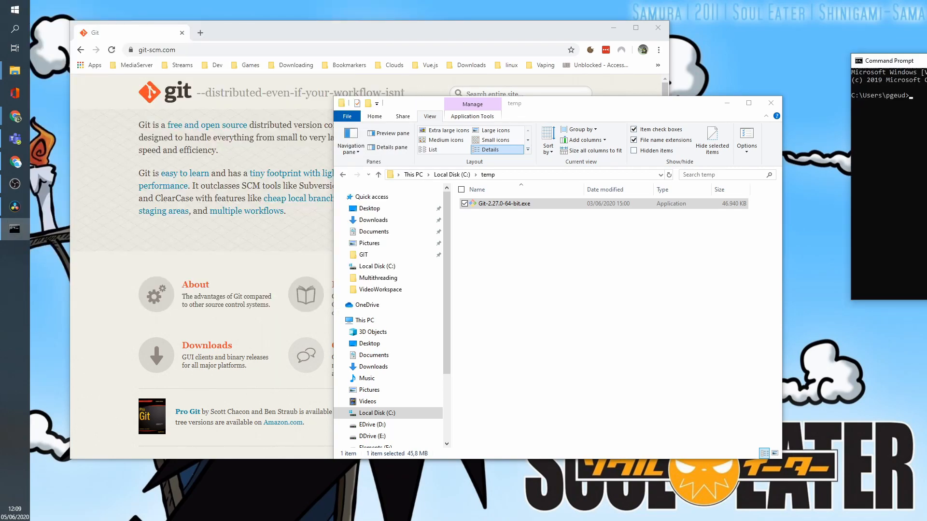
{"action": "left_click_drag", "start_coordinate": [662, 146], "coordinate": [647, 175]}
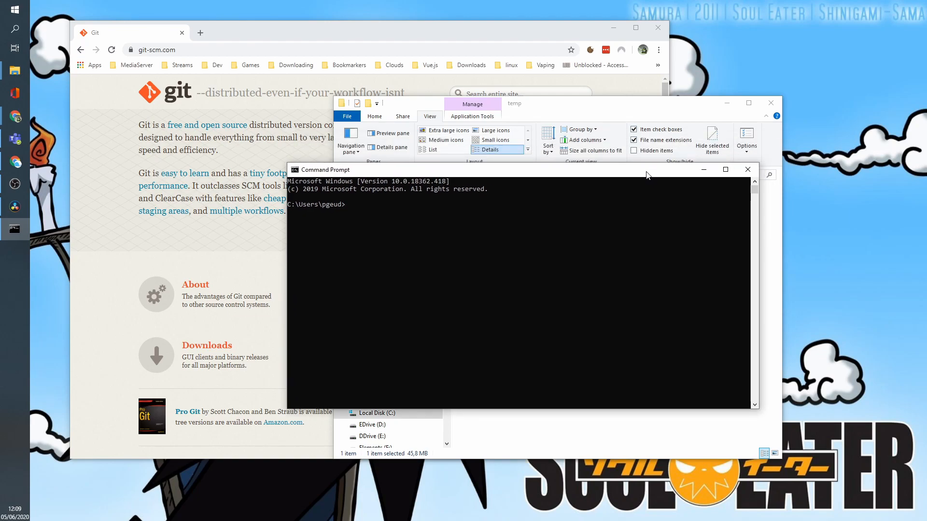
Step: Run git in the Command Prompt to check the installation, and highlight the common Git commands in its output
{"action": "type", "text": "git"}
{"action": "key", "text": "Return"}
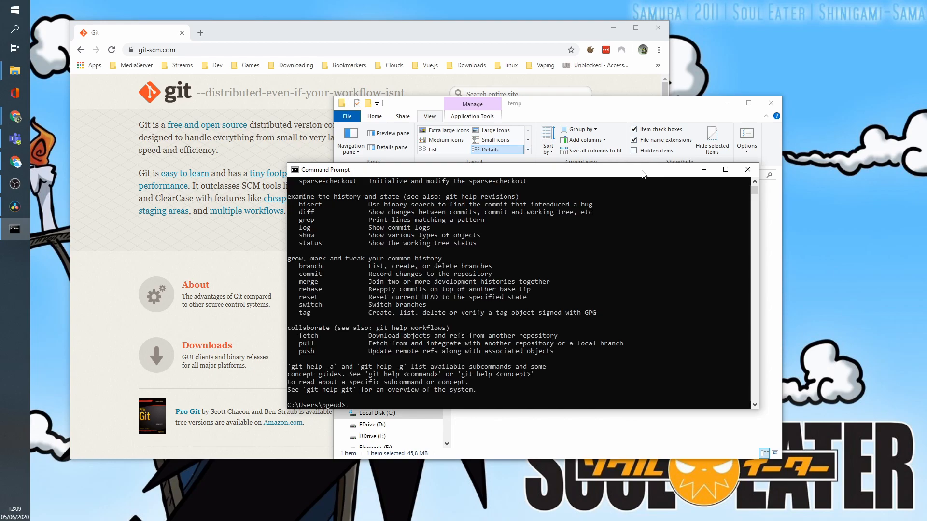
{"action": "left_click_drag", "start_coordinate": [631, 164], "coordinate": [628, 47]}
{"action": "scroll", "coordinate": [588, 213], "scroll_direction": "up", "scroll_amount": 5}
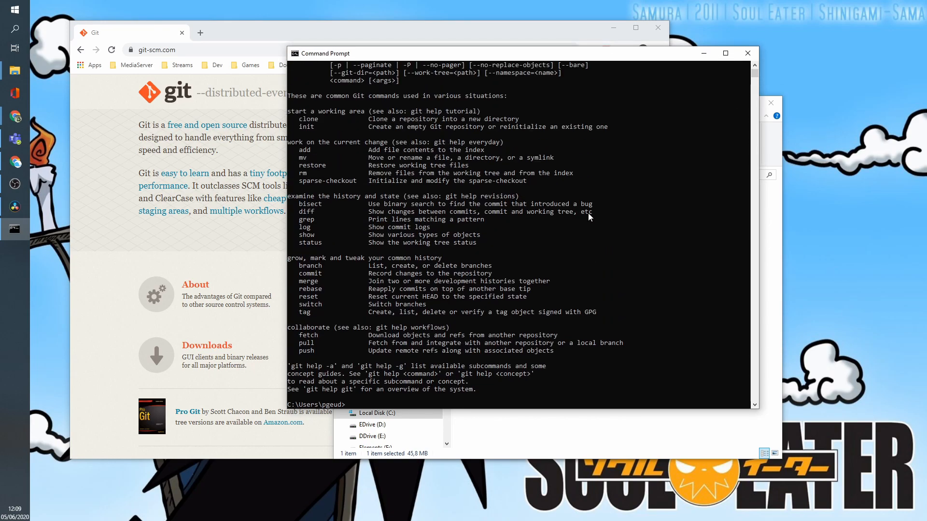
{"action": "scroll", "coordinate": [588, 213], "scroll_direction": "down", "scroll_amount": 2}
{"action": "scroll", "coordinate": [587, 215], "scroll_direction": "up", "scroll_amount": 1}
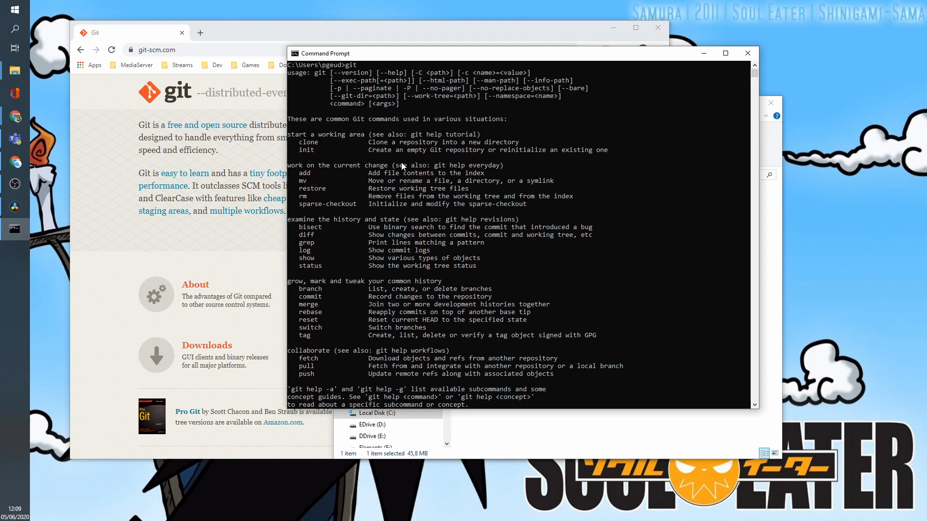
{"action": "left_click_drag", "start_coordinate": [308, 120], "coordinate": [604, 360]}
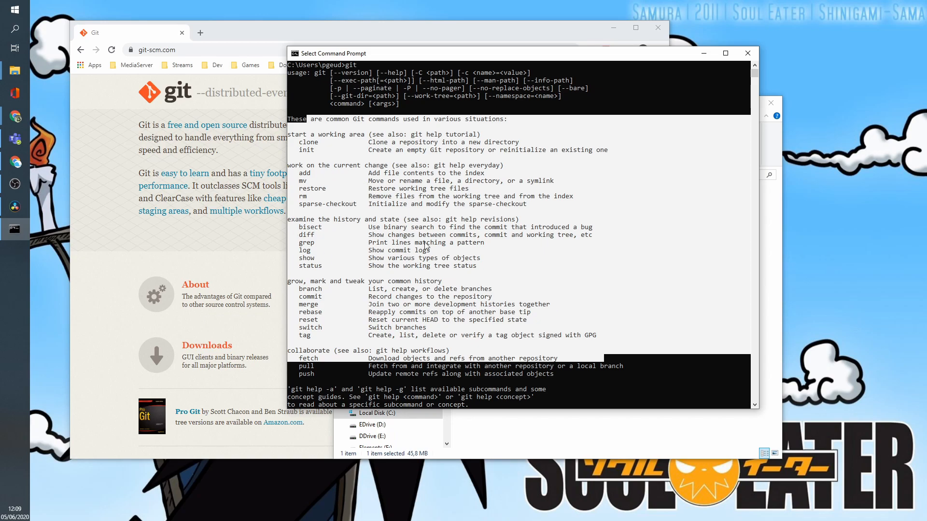
Step: Run the deliberately misspelled command gitt at the prompt to compare its response with that of the git command
{"action": "scroll", "coordinate": [441, 245], "scroll_direction": "down", "scroll_amount": 2}
{"action": "left_click", "coordinate": [348, 384]}
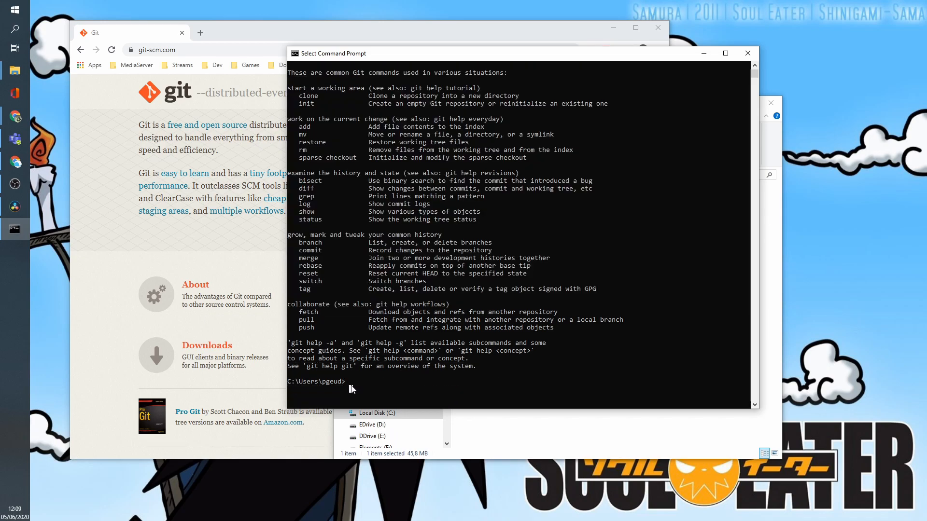
{"action": "left_click", "coordinate": [344, 382]}
{"action": "type", "text": "gitt"}
{"action": "key", "text": "Return"}
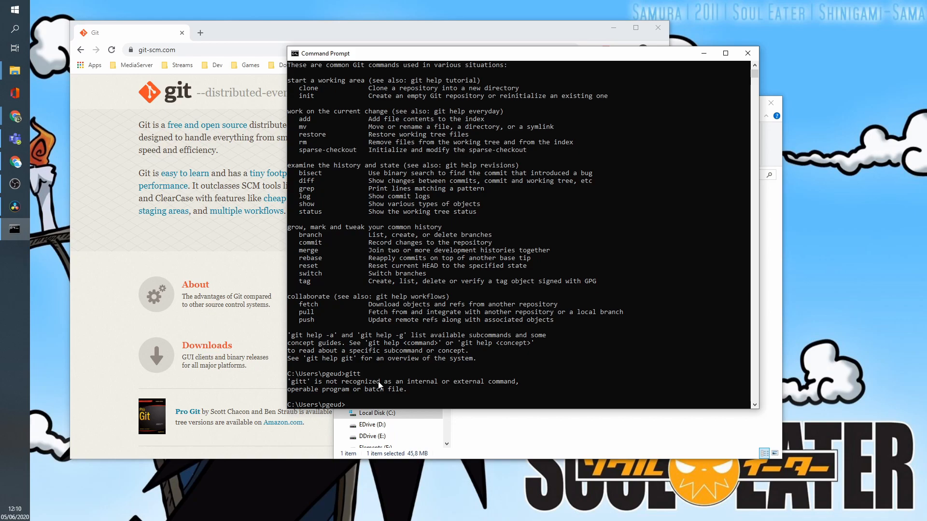
Step: Move the Command Prompt window lower over the browser and review the output of the git and gitt commands
{"action": "left_click_drag", "start_coordinate": [482, 58], "coordinate": [399, 140]}
{"action": "left_click_drag", "start_coordinate": [516, 138], "coordinate": [514, 119]}
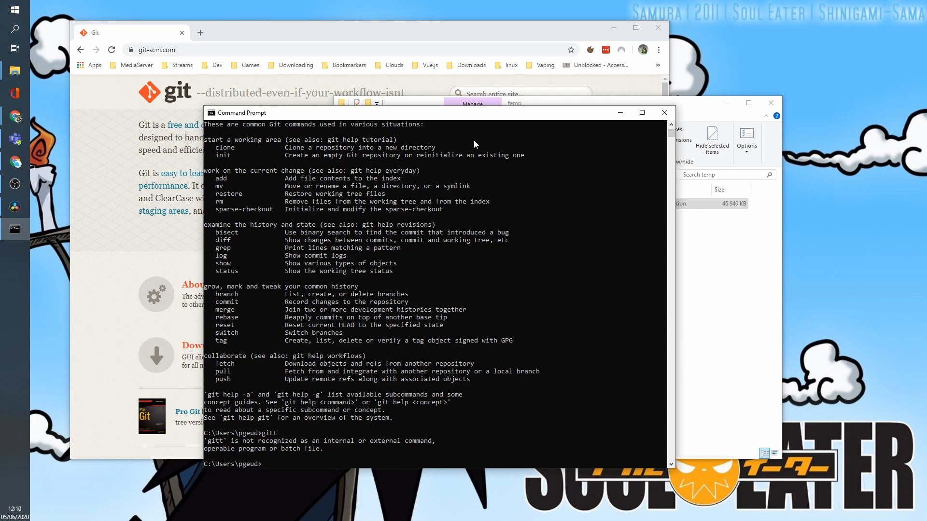
{"action": "mouse_move", "coordinate": [461, 117]}
{"action": "left_mouse_down"}
{"action": "mouse_move", "coordinate": [482, 123]}
{"action": "mouse_move", "coordinate": [454, 118]}
{"action": "left_mouse_up"}
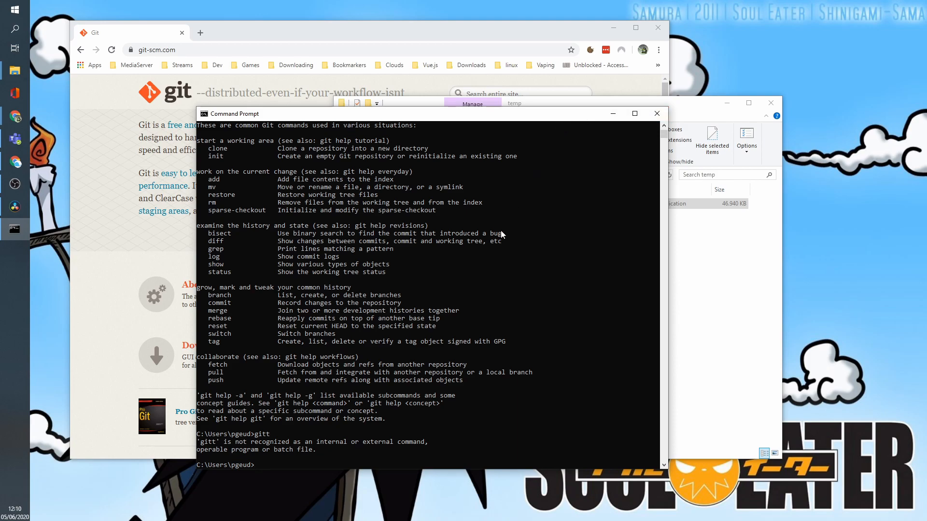
{"action": "scroll", "coordinate": [536, 261], "scroll_direction": "up", "scroll_amount": 4}
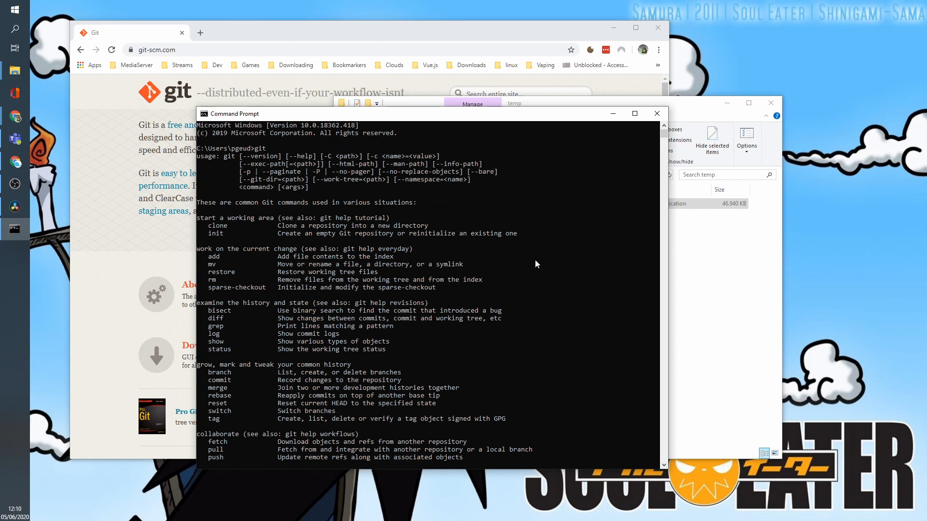
{"action": "scroll", "coordinate": [535, 260], "scroll_direction": "down", "scroll_amount": 7}
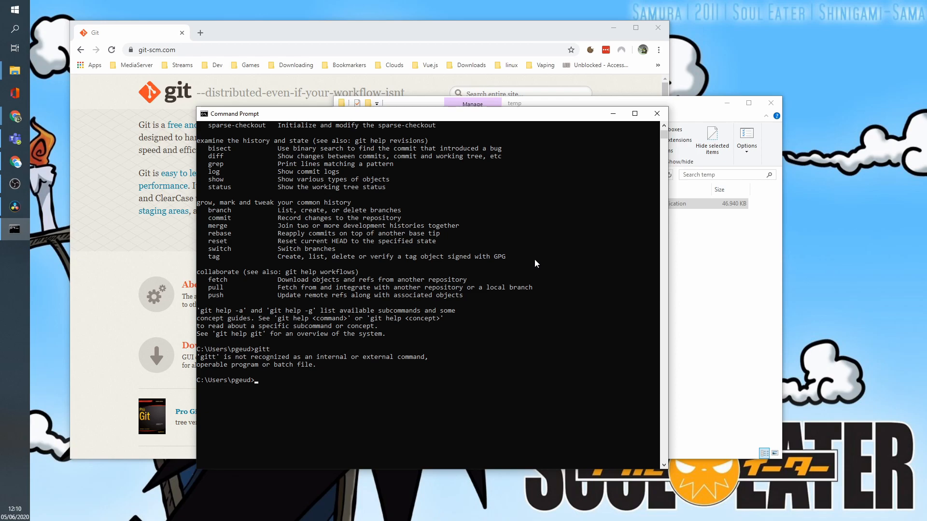
{"action": "left_click_drag", "start_coordinate": [462, 118], "coordinate": [460, 141]}
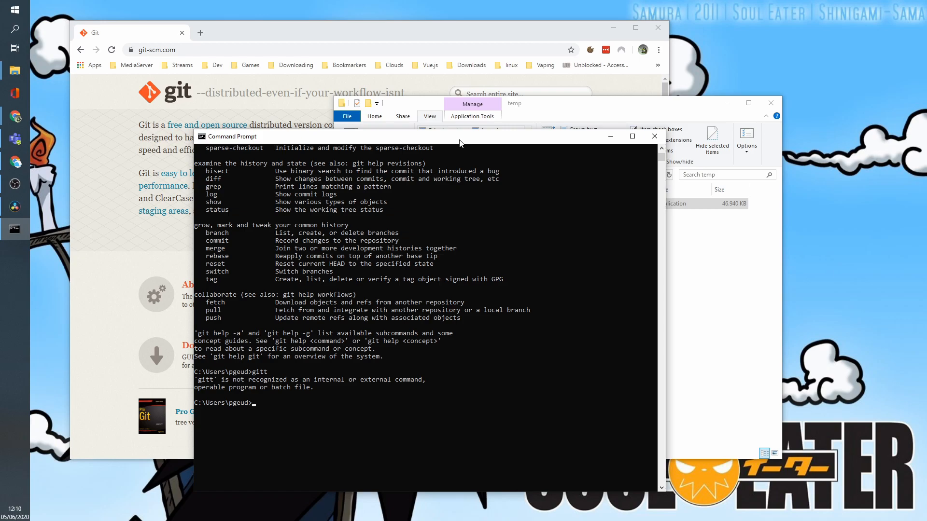
{"action": "mouse_move", "coordinate": [460, 143]}
{"action": "left_mouse_down"}
{"action": "mouse_move", "coordinate": [421, 163]}
{"action": "mouse_move", "coordinate": [469, 140]}
{"action": "left_mouse_up"}
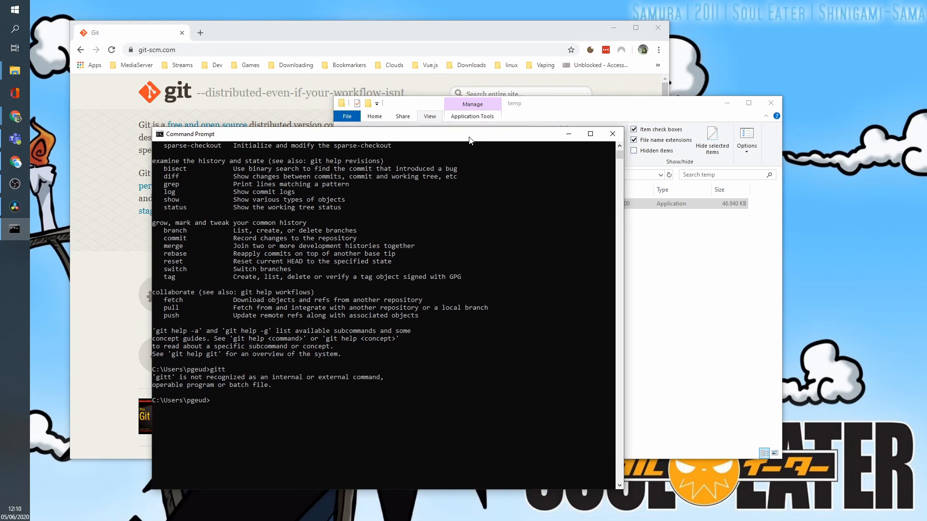